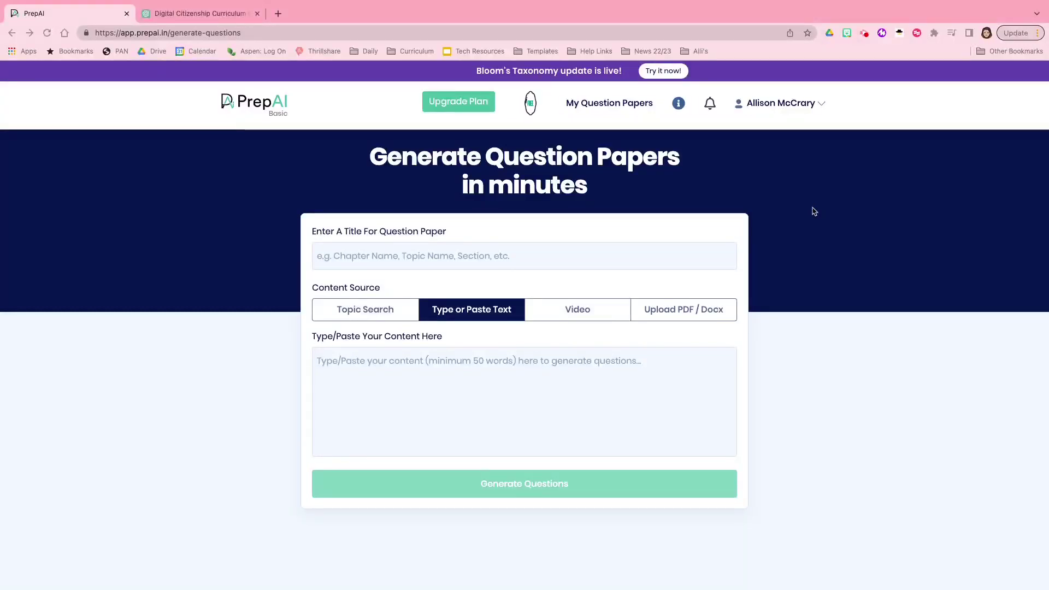
Step: Title the paper 'What is digital literacy?' and choose Upload PDF / Docx as the content source
click(392, 252)
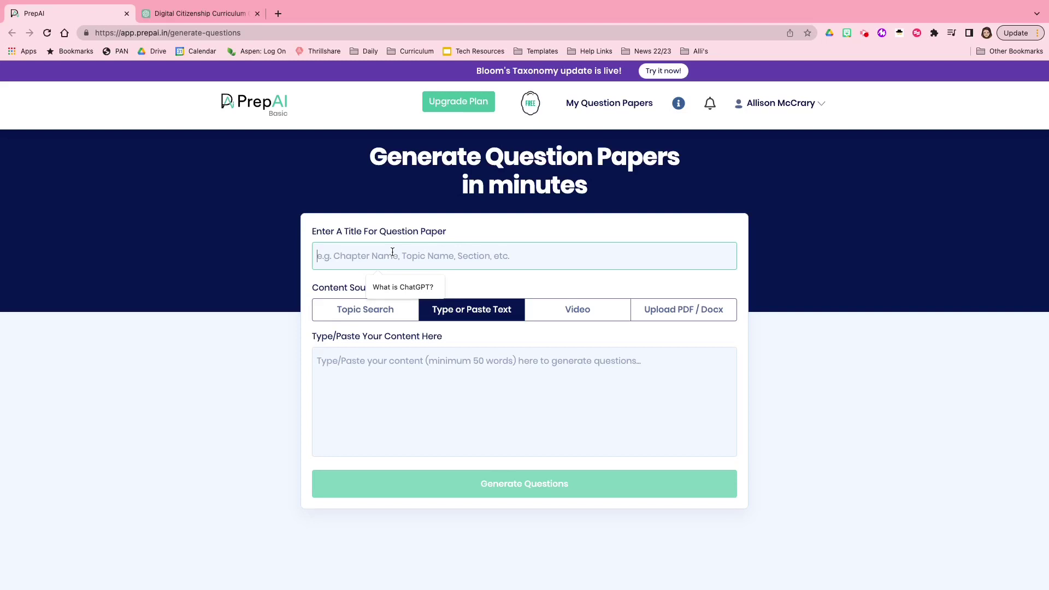
text(What is digital li)
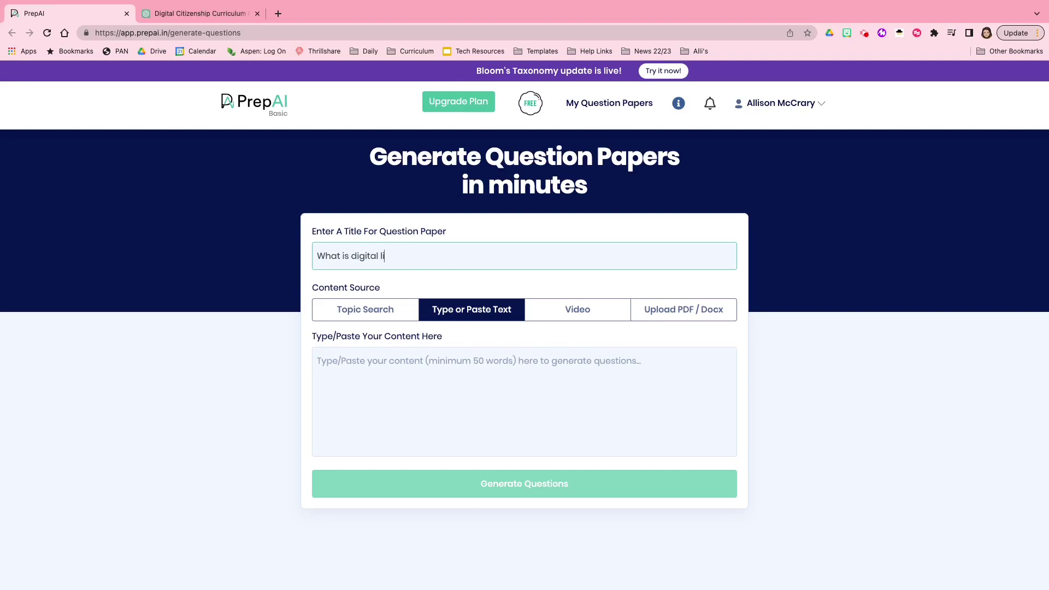
text(teracy?)
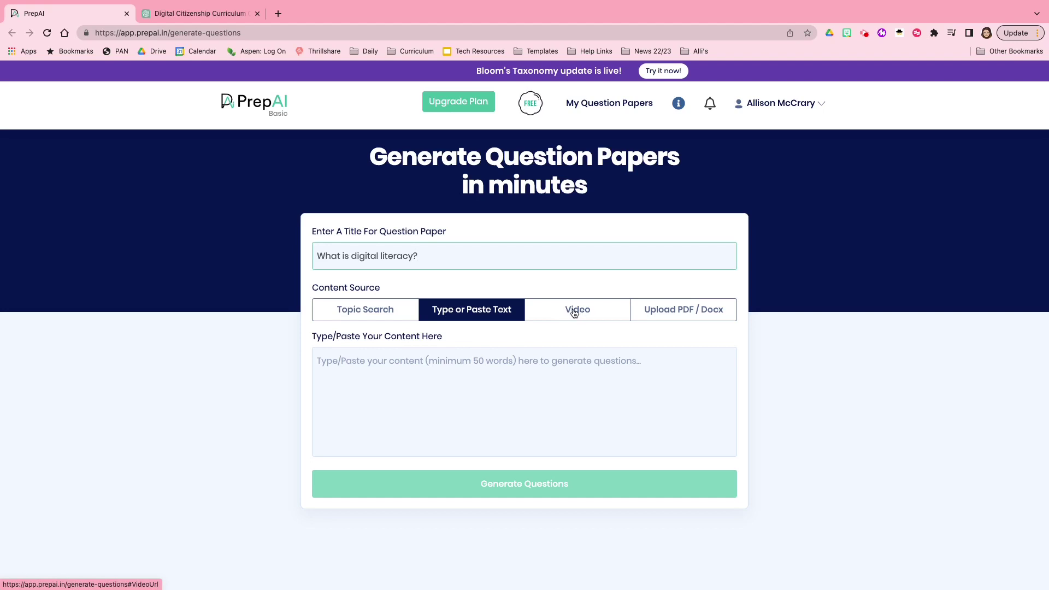
click(711, 318)
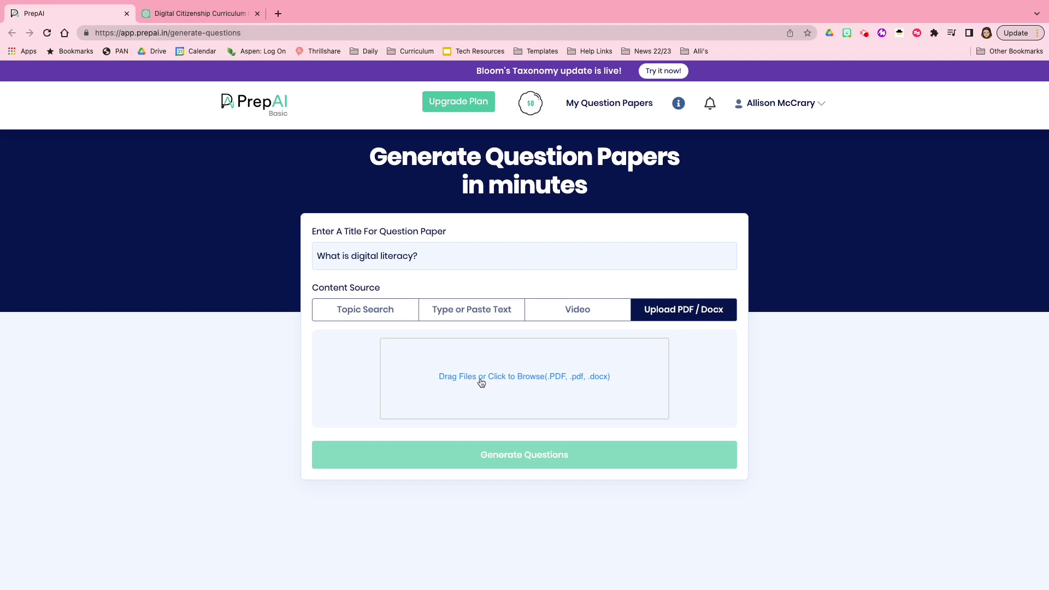
Step: Pick the 'Digital literacy' topic via Topic Search and look through its loaded article text
click(343, 311)
click(371, 358)
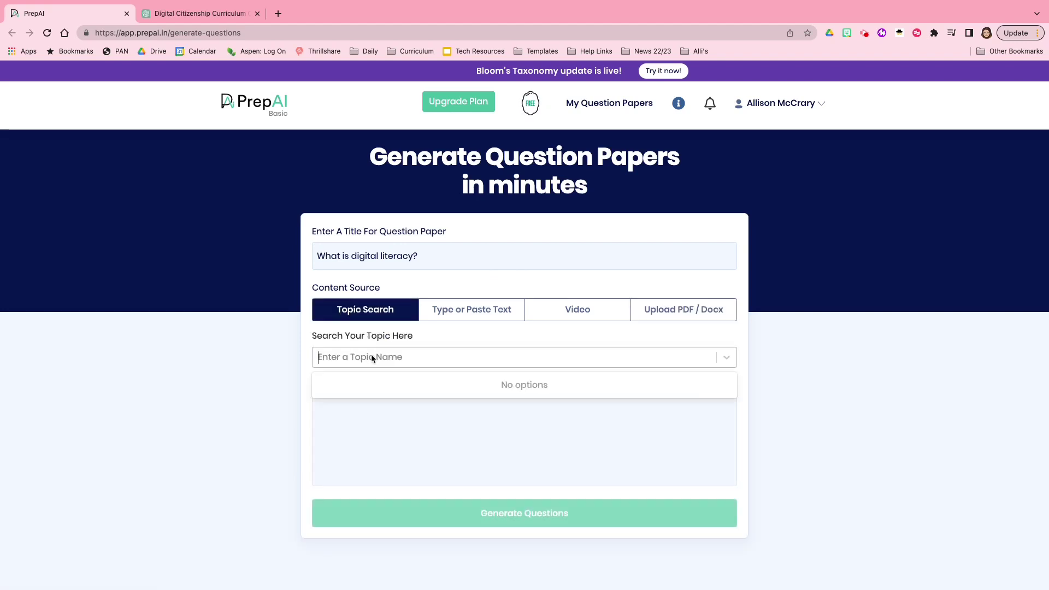
text(D)
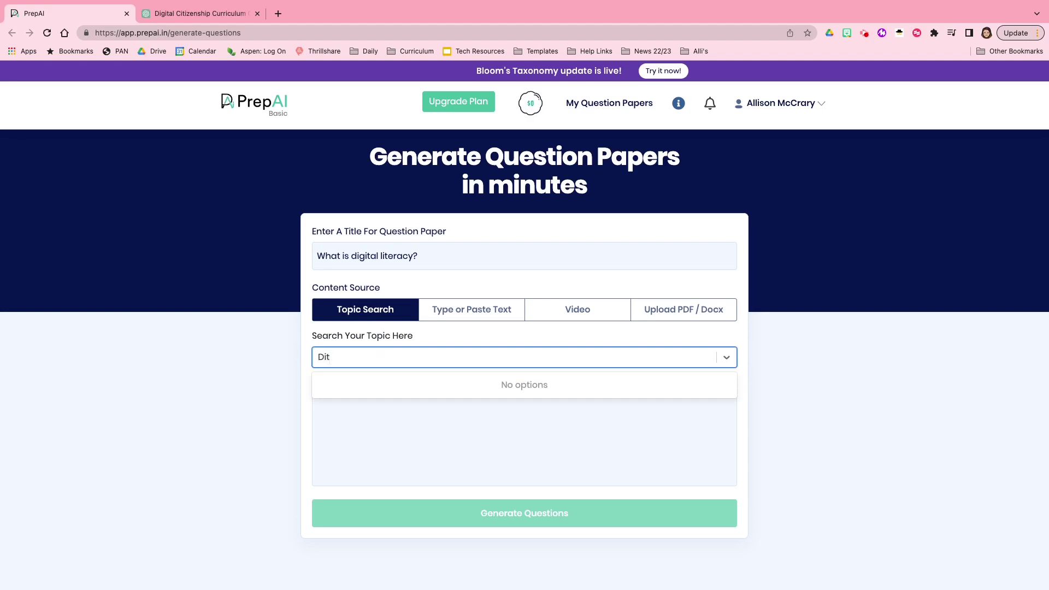
text(igital Literacy)
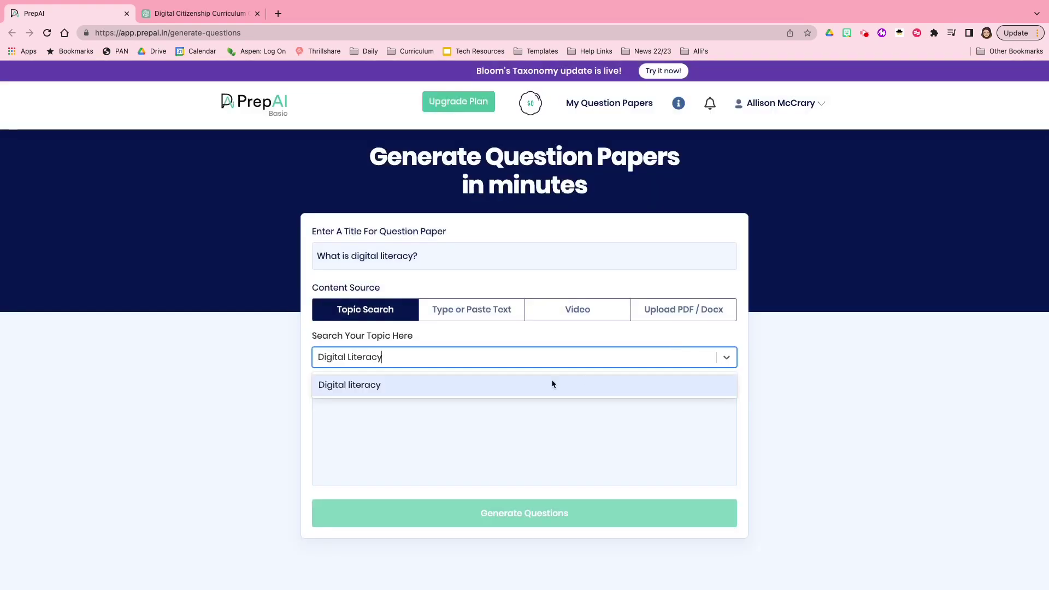
click(348, 383)
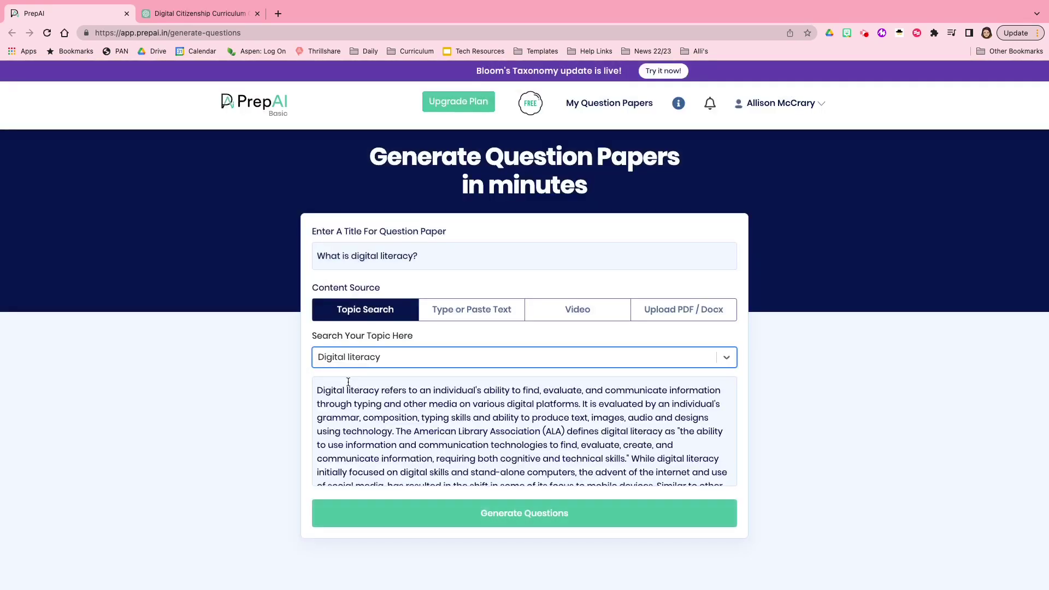
scroll(681, 378, down, 1)
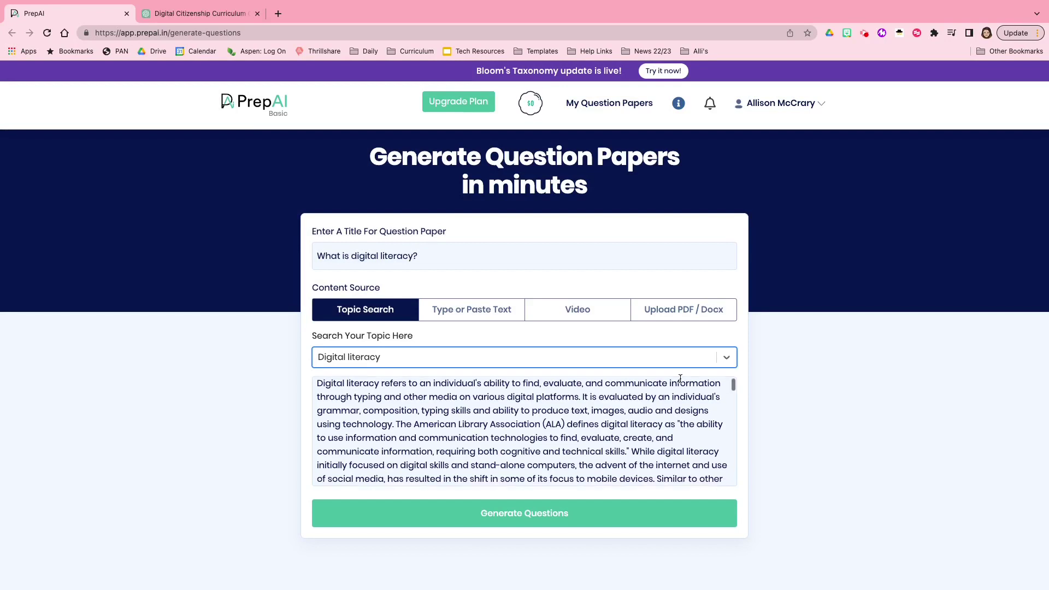
scroll(681, 378, up, 1)
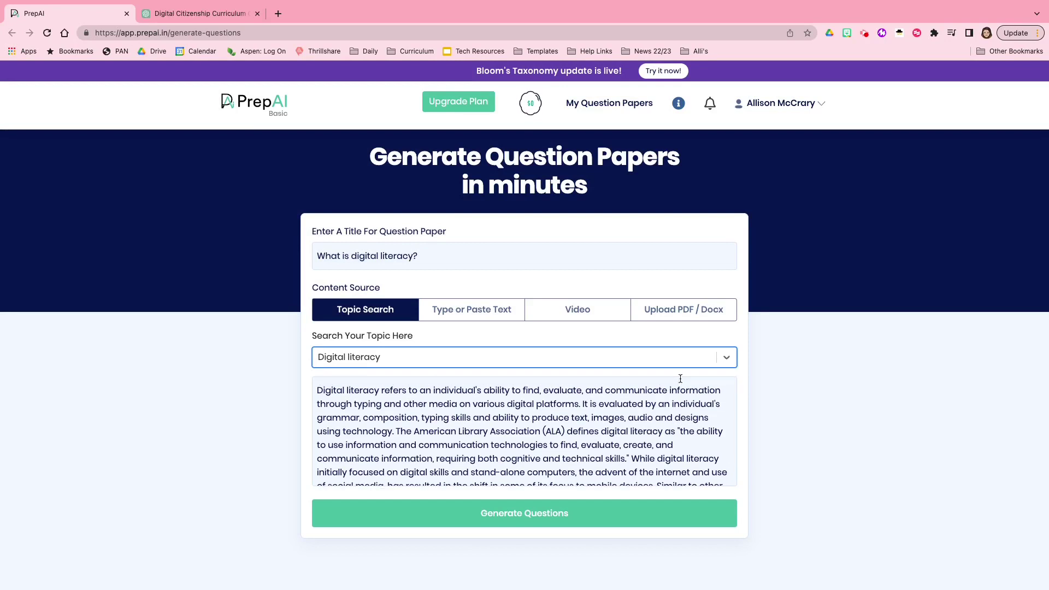
scroll(680, 378, down, 5)
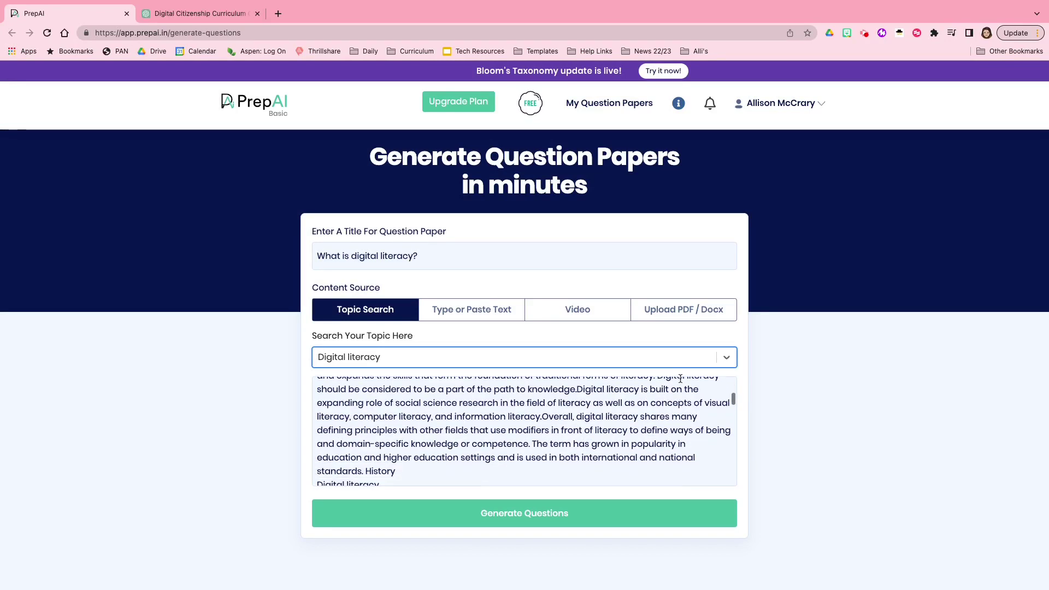
scroll(680, 379, down, 8)
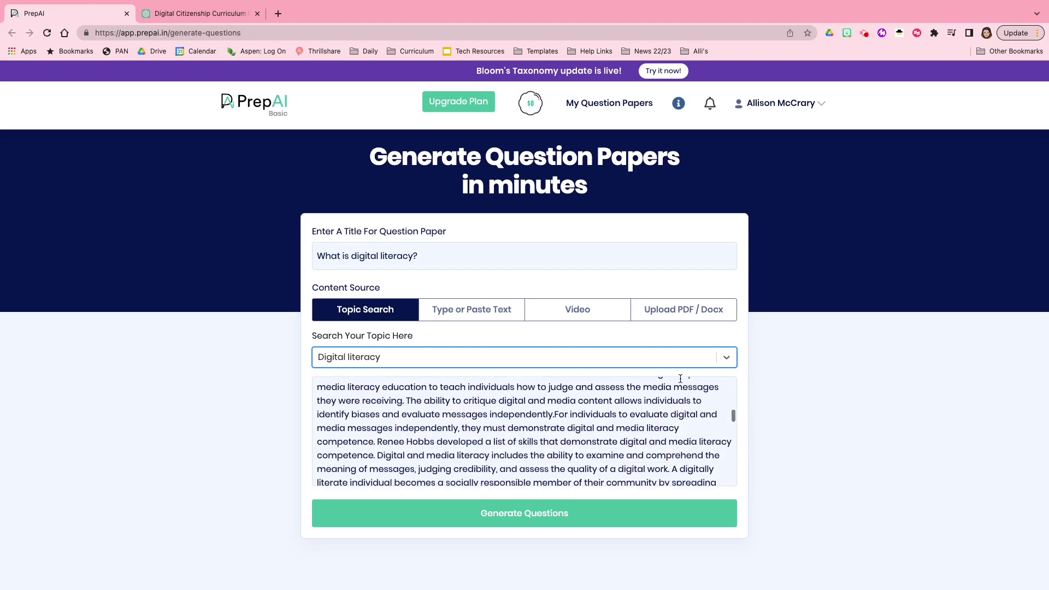
scroll(680, 378, down, 5)
scroll(681, 378, down, 8)
scroll(680, 378, down, 1)
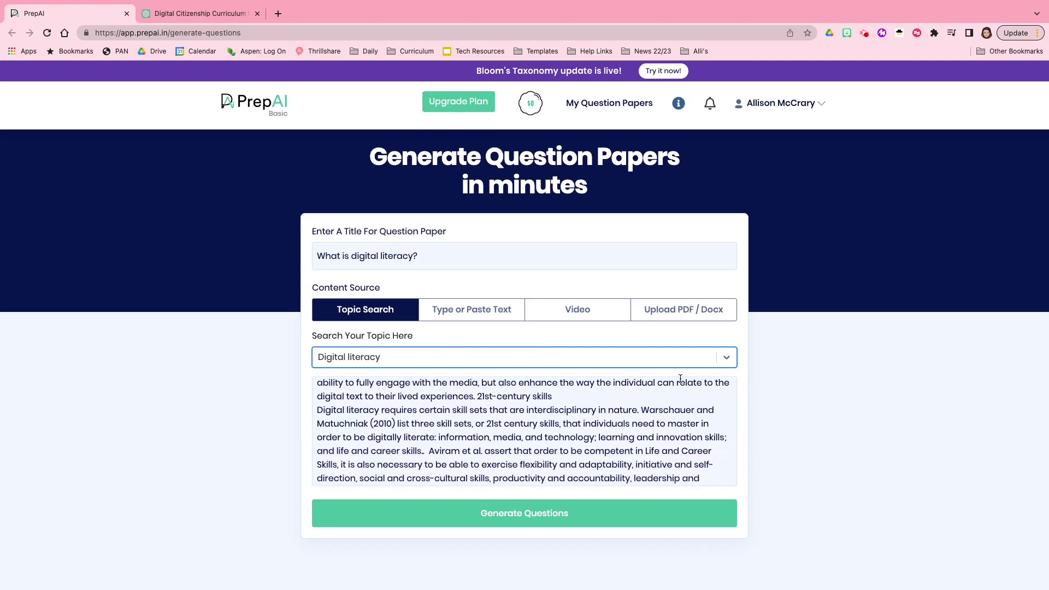
scroll(680, 378, up, 10)
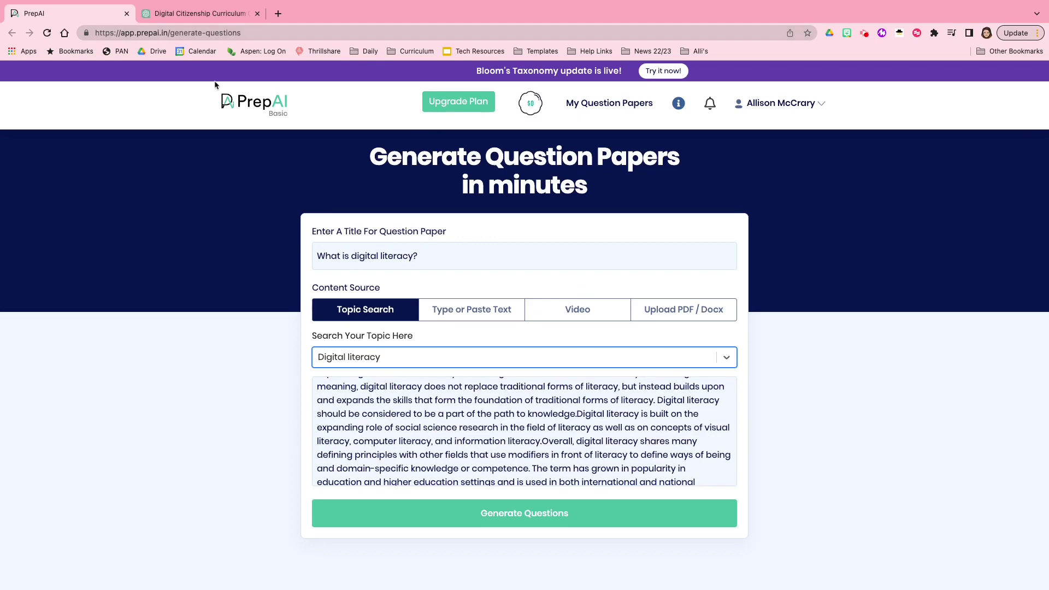
Step: Open the digital citizenship ChatGPT conversation and scroll through its earlier answers
click(168, 19)
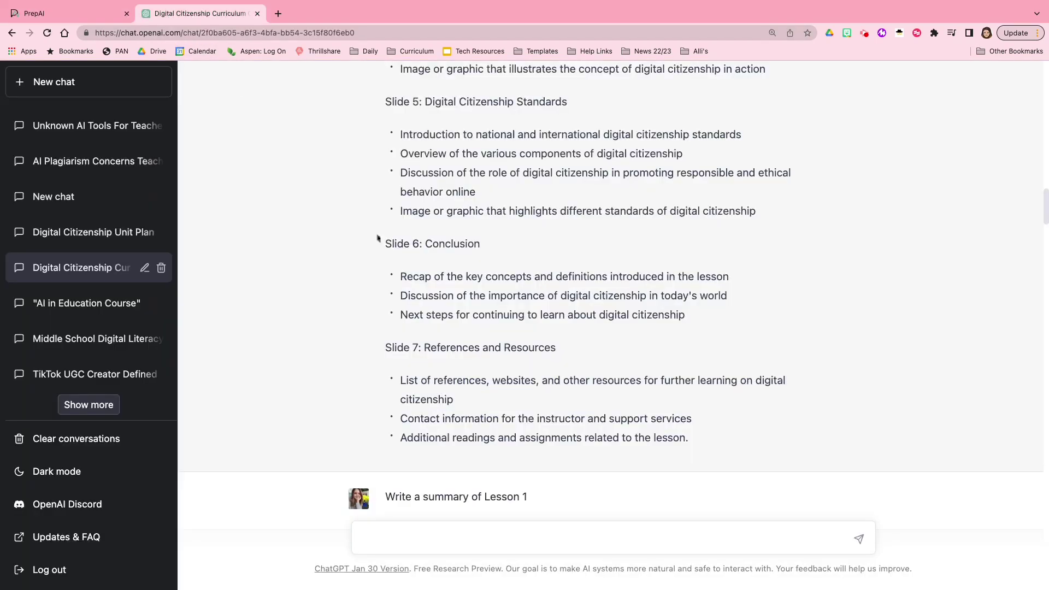
scroll(402, 288, down, 20)
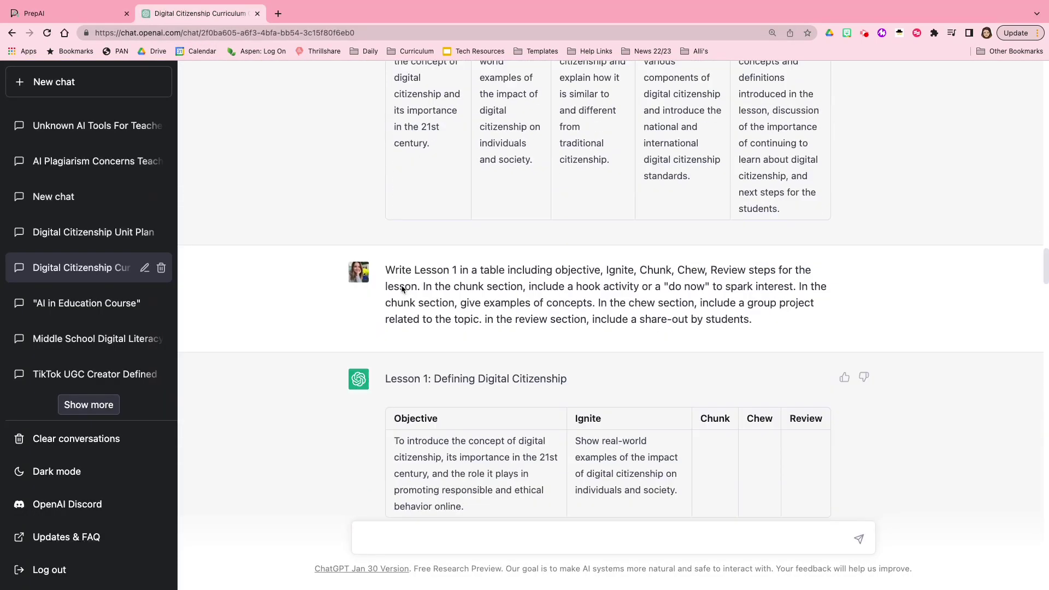
scroll(402, 286, down, 5)
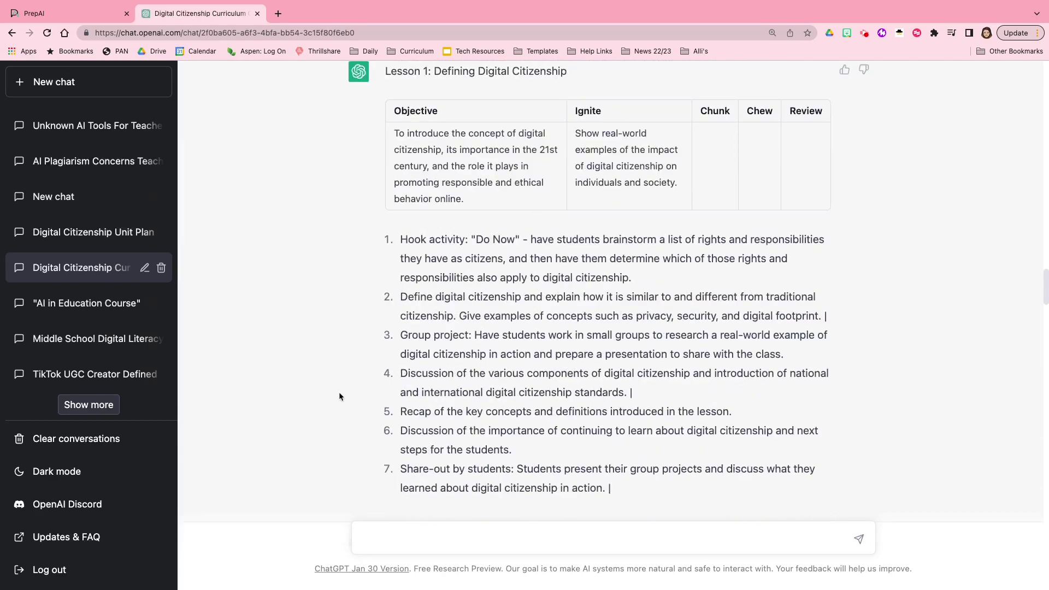
scroll(446, 263, down, 15)
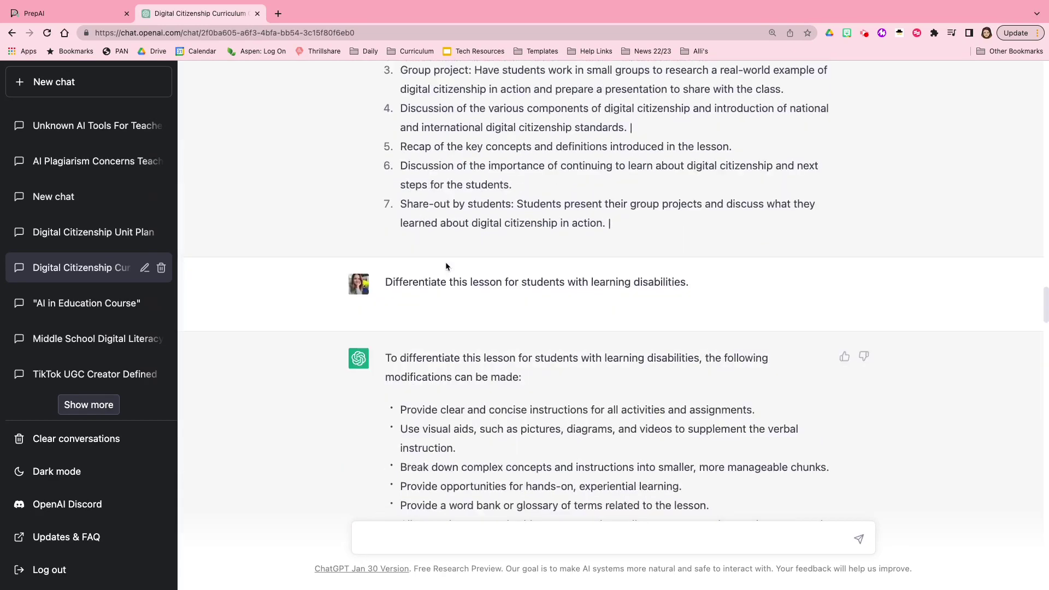
scroll(446, 266, down, 10)
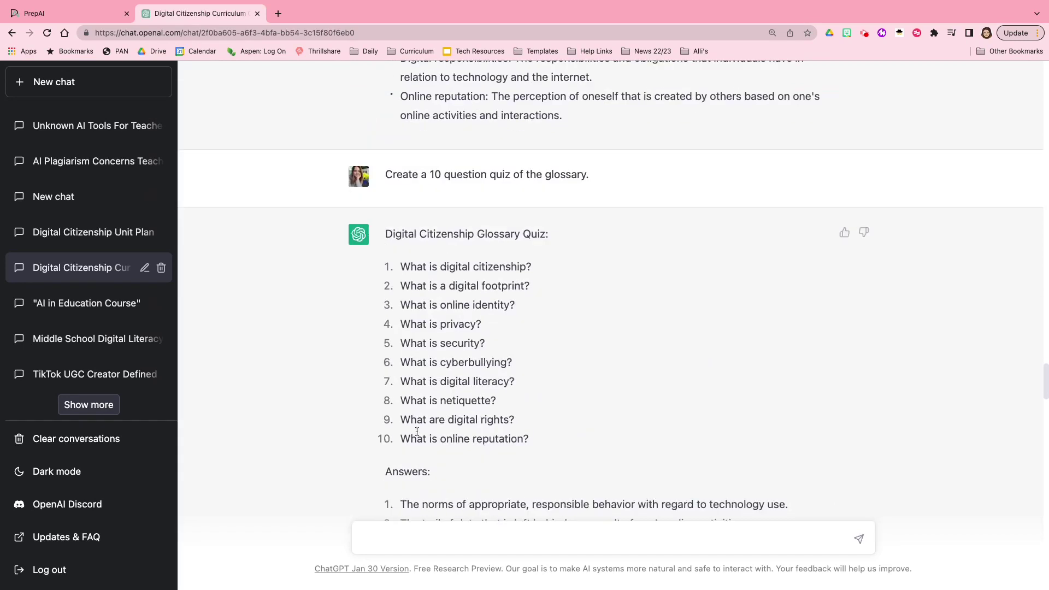
Step: Ask ChatGPT to 'Summarize Digital literacy and digital citizenship' and select the full three-paragraph answer
click(369, 538)
text(Summarize Digital literacy and digital citizenship)
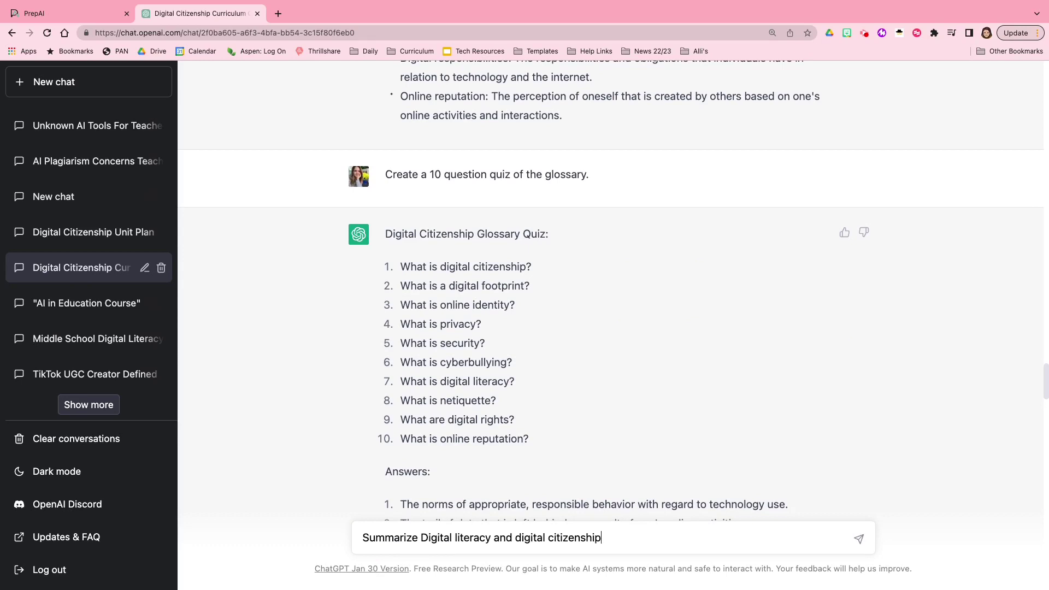
key(Return)
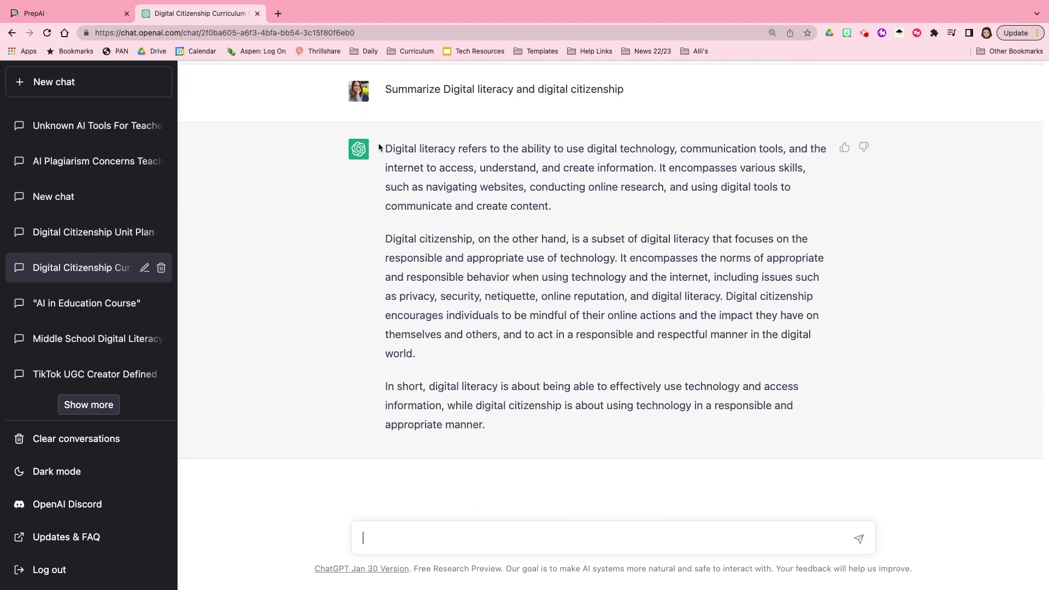
drag(386, 147, 509, 432)
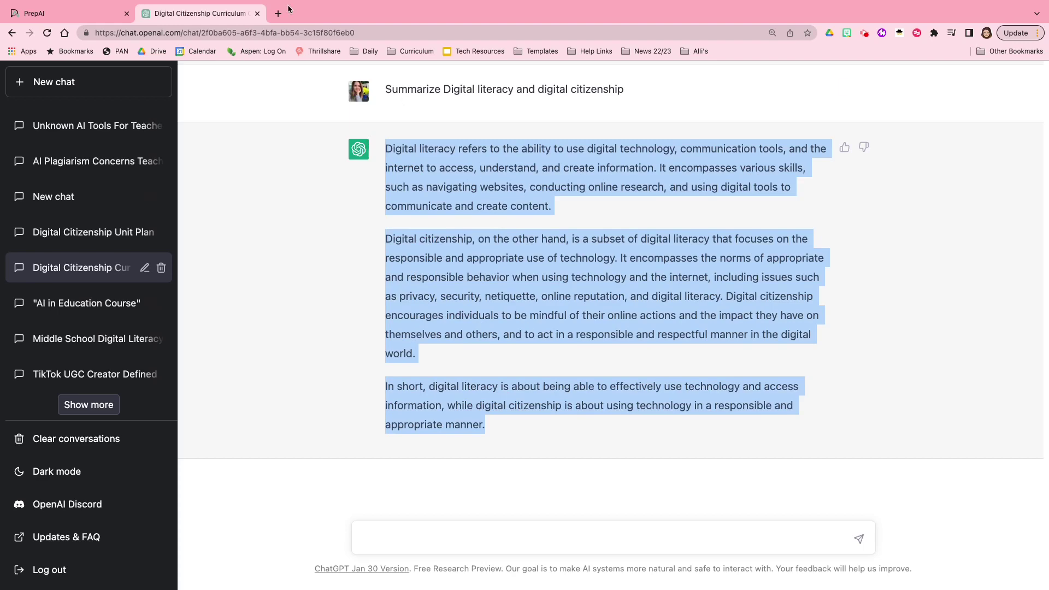
Step: Paste the ChatGPT summary as Type or Paste Text content in PrepAI and generate questions
click(49, 17)
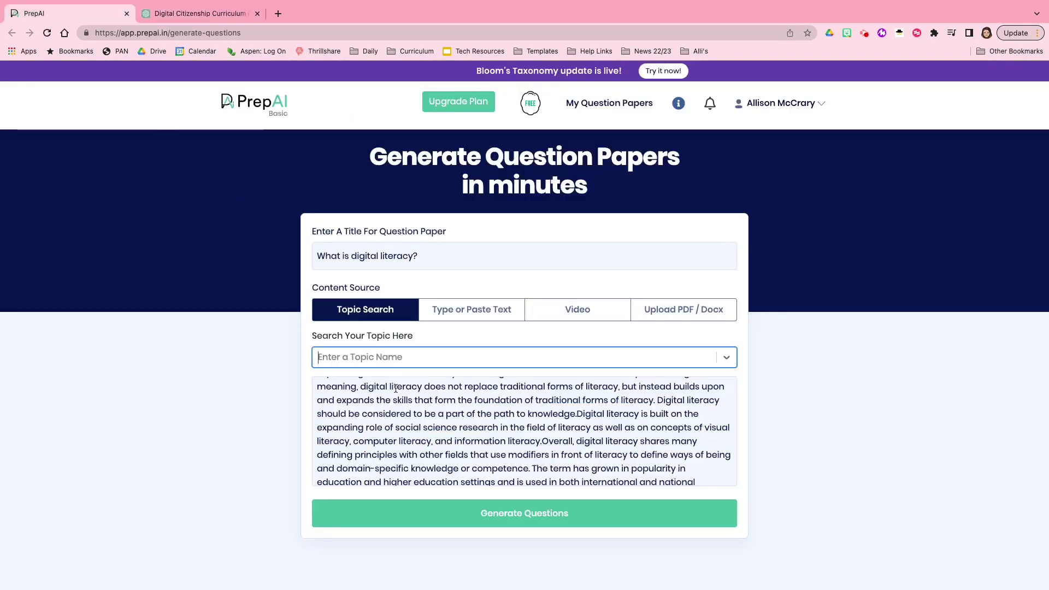
click(481, 312)
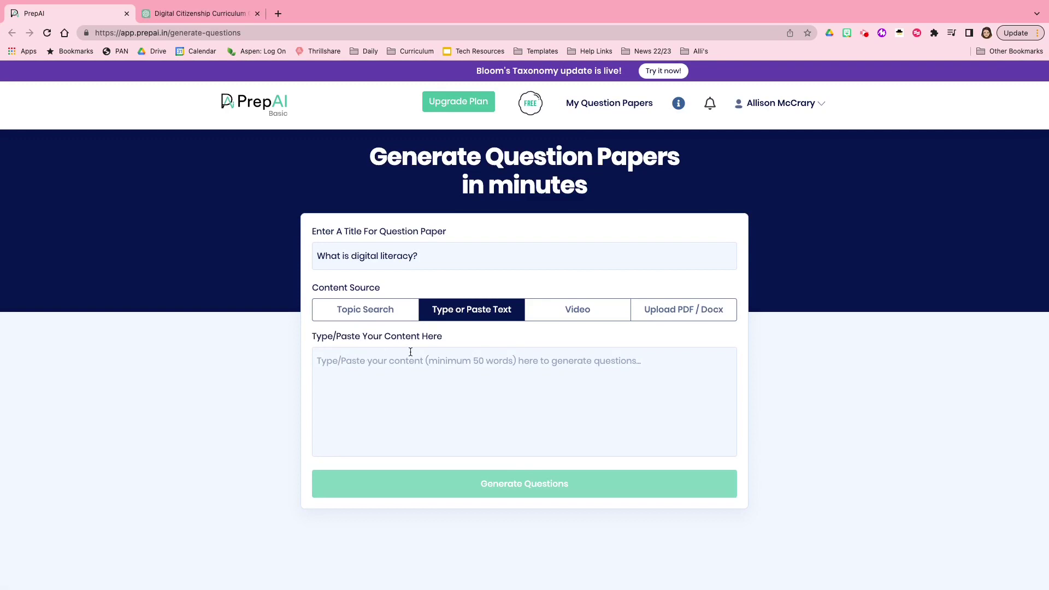
click(346, 358)
key(super+v)
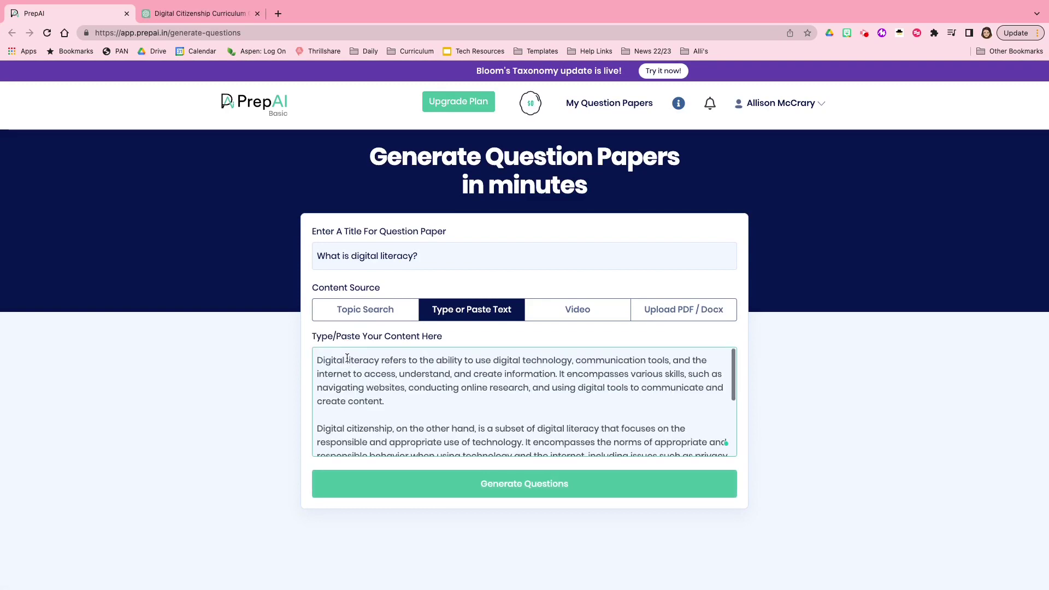
click(466, 479)
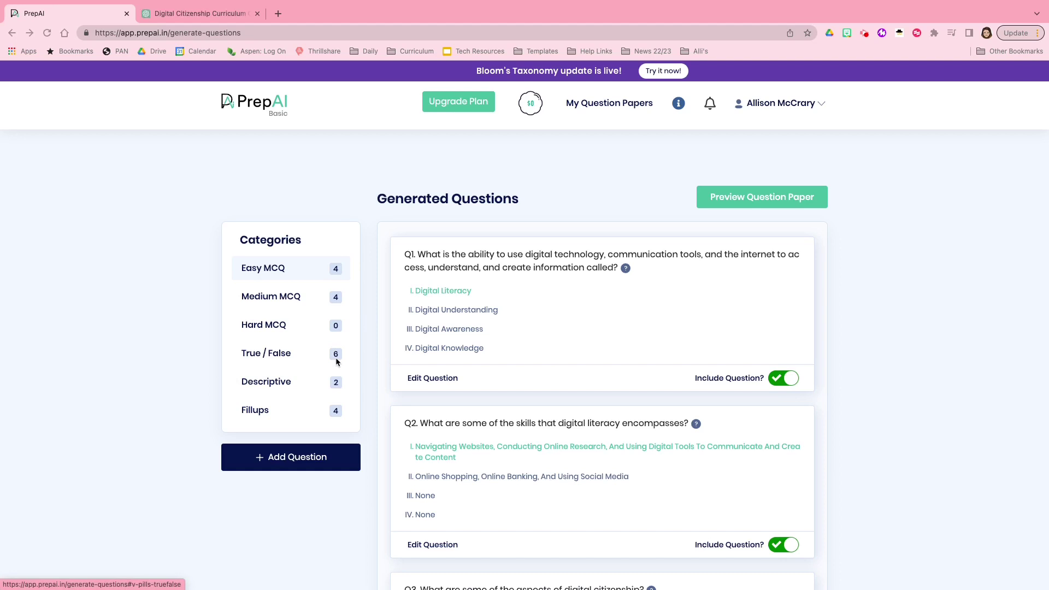
Step: Open Q1 of the Easy MCQ category, about using digital technology, for editing
scroll(340, 395, down, 1)
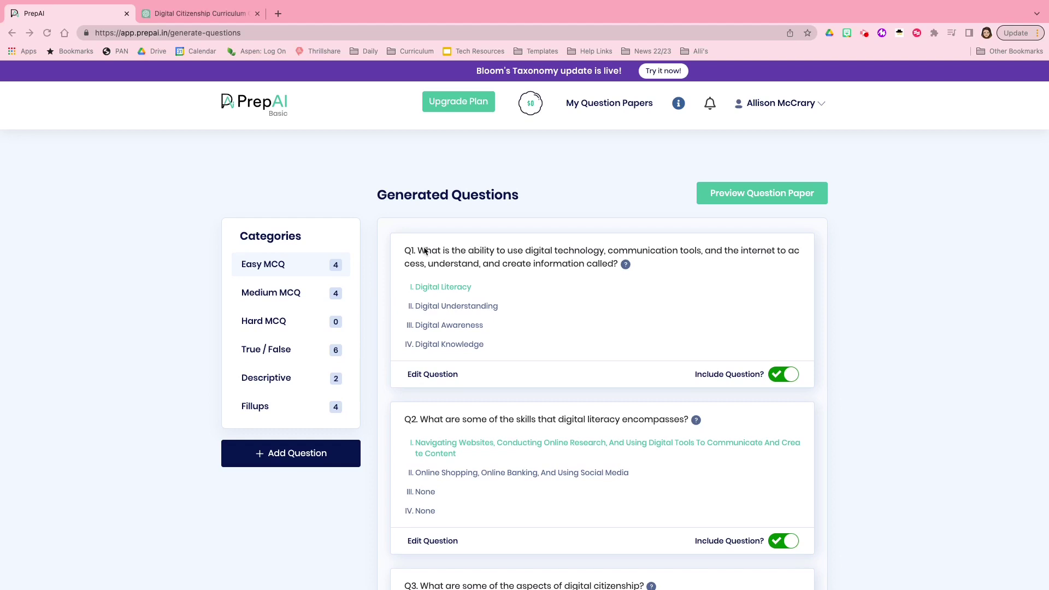
scroll(425, 250, down, 1)
scroll(424, 247, up, 1)
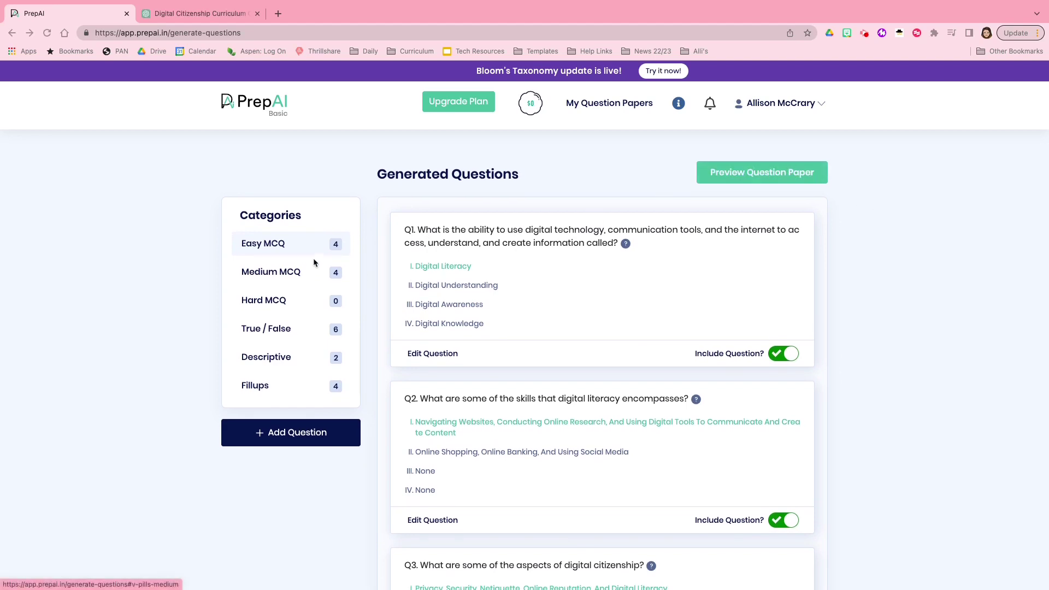
click(269, 243)
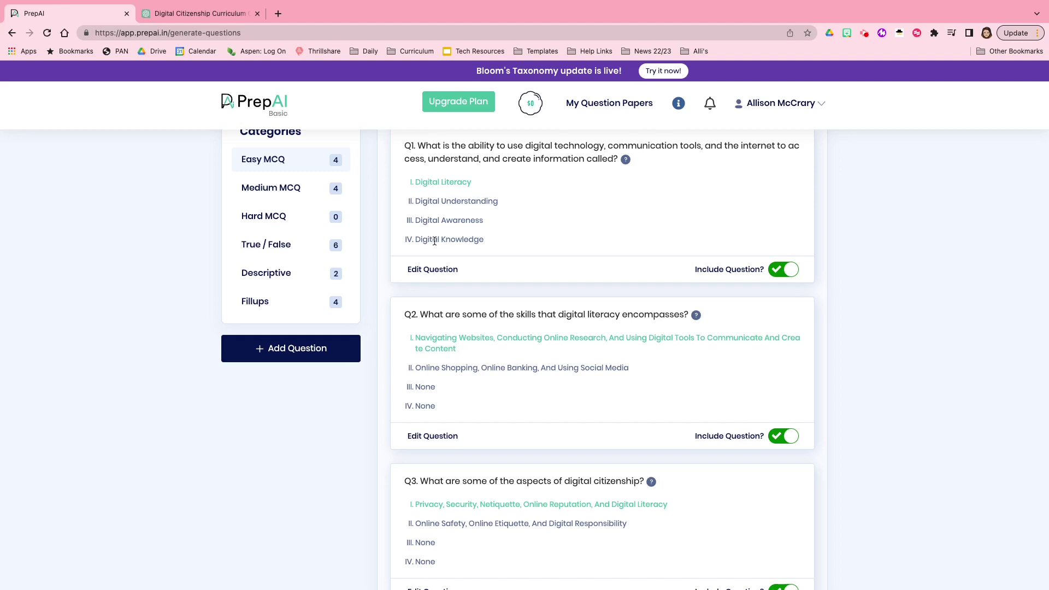
click(432, 269)
Step: Cancel Q1's edit without changes and turn off Include Question for Q2 and Q4
scroll(491, 213, up, 1)
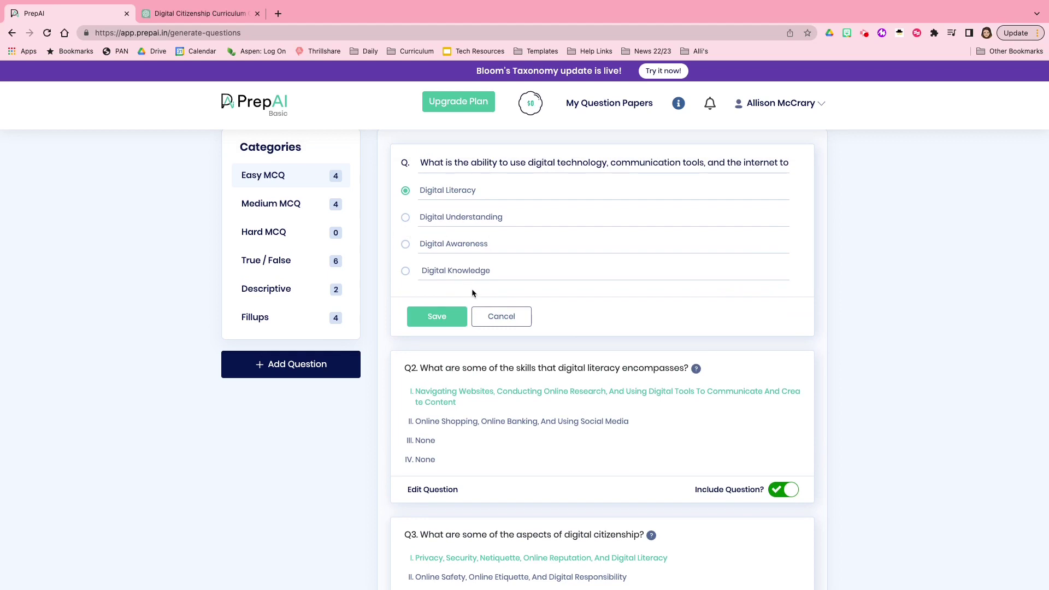
click(492, 315)
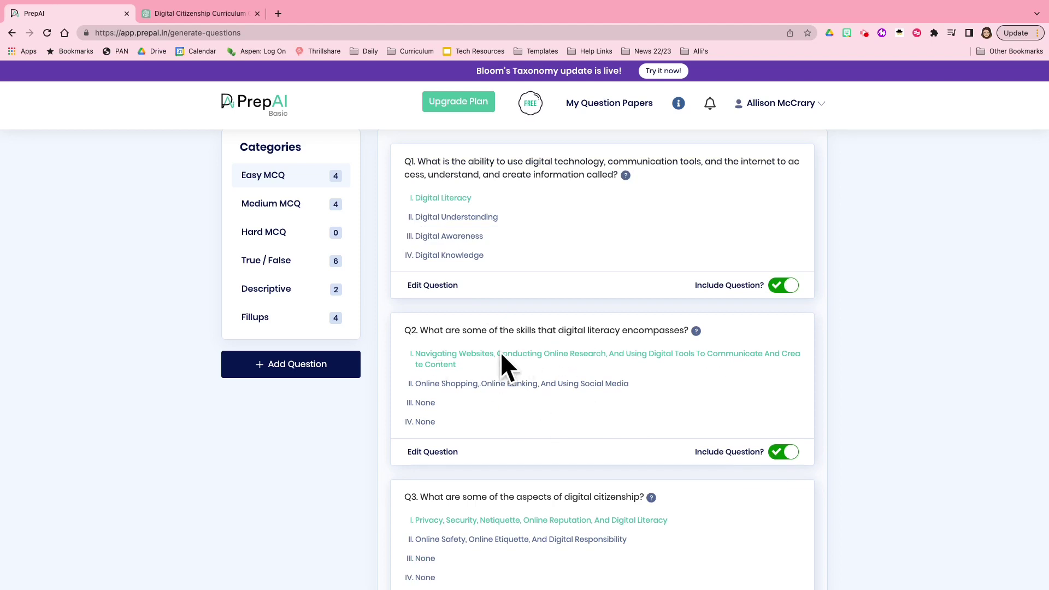
click(789, 455)
scroll(789, 454, down, 5)
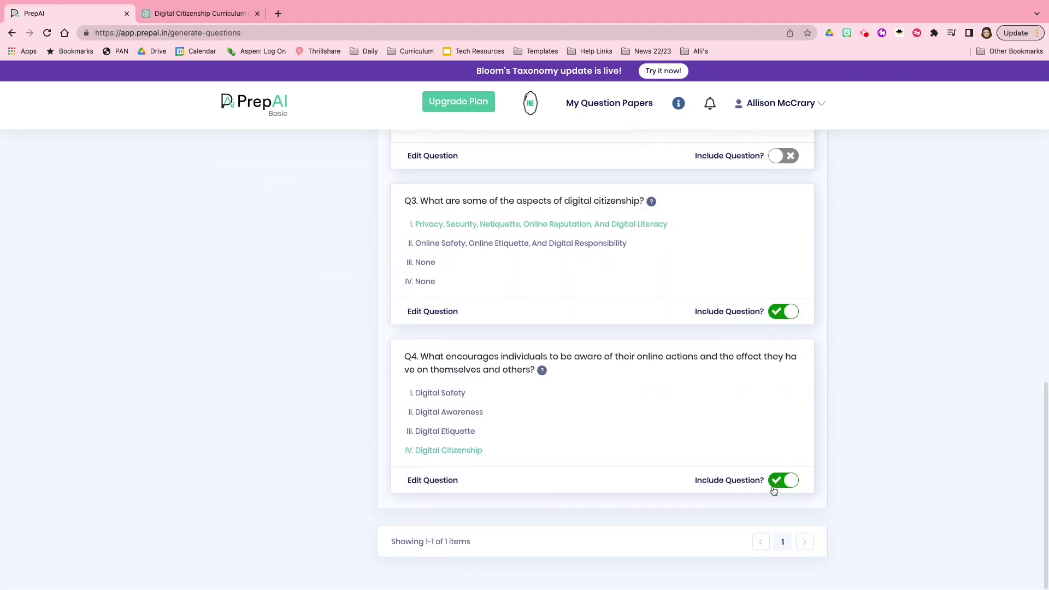
click(774, 484)
scroll(773, 485, up, 6)
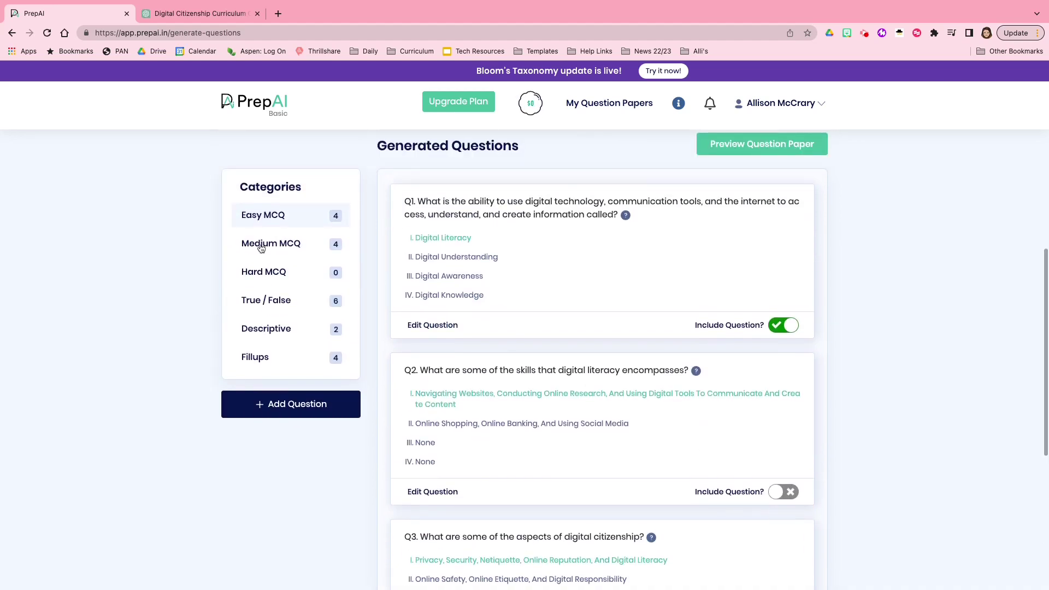
Step: Show the Medium MCQ questions, starting with the 'III only' answer question
click(255, 246)
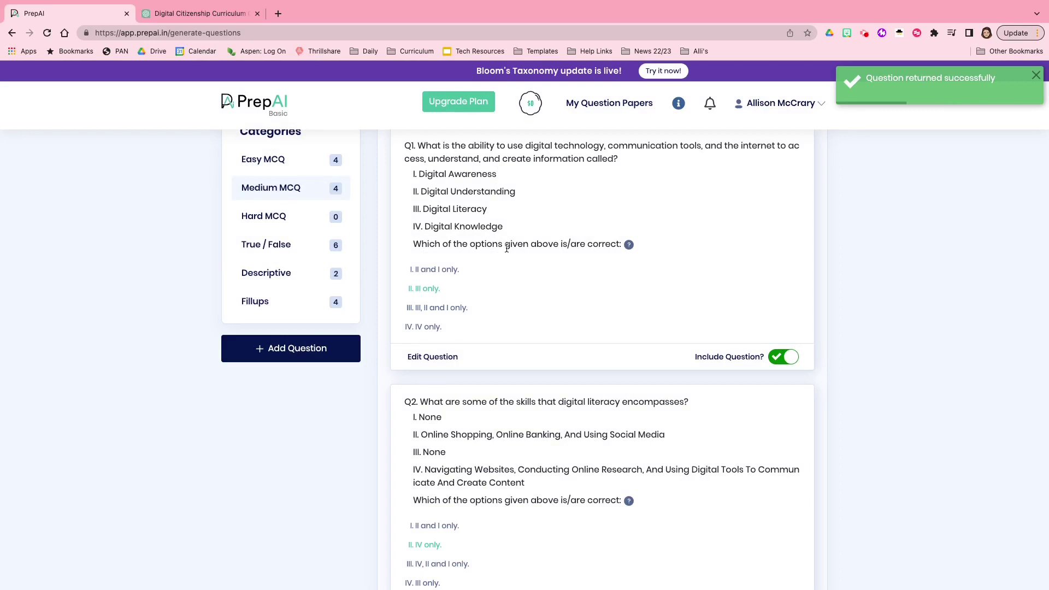
scroll(506, 248, down, 3)
scroll(506, 247, up, 3)
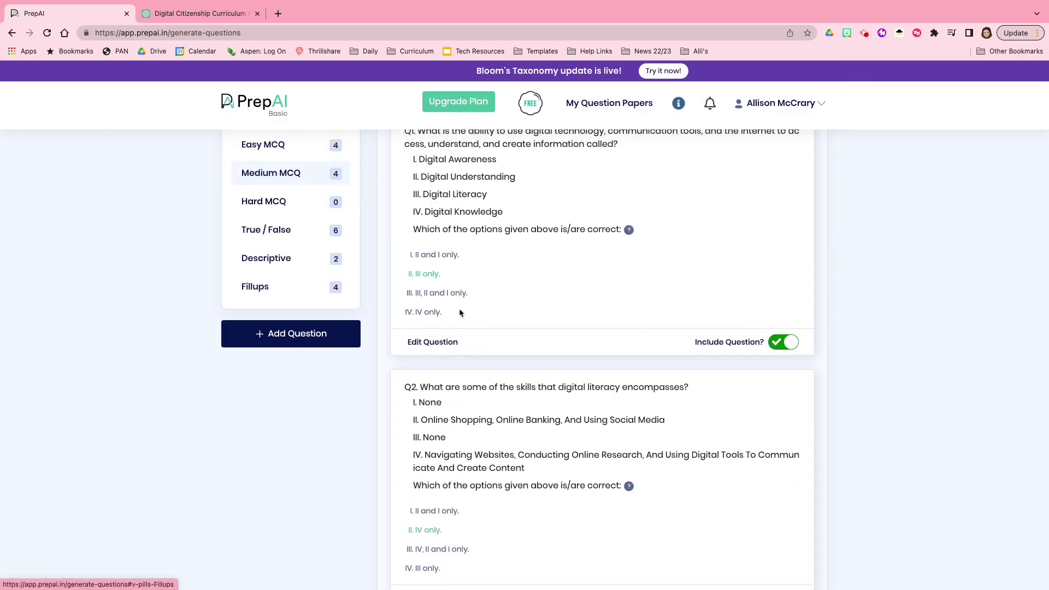
scroll(460, 313, up, 3)
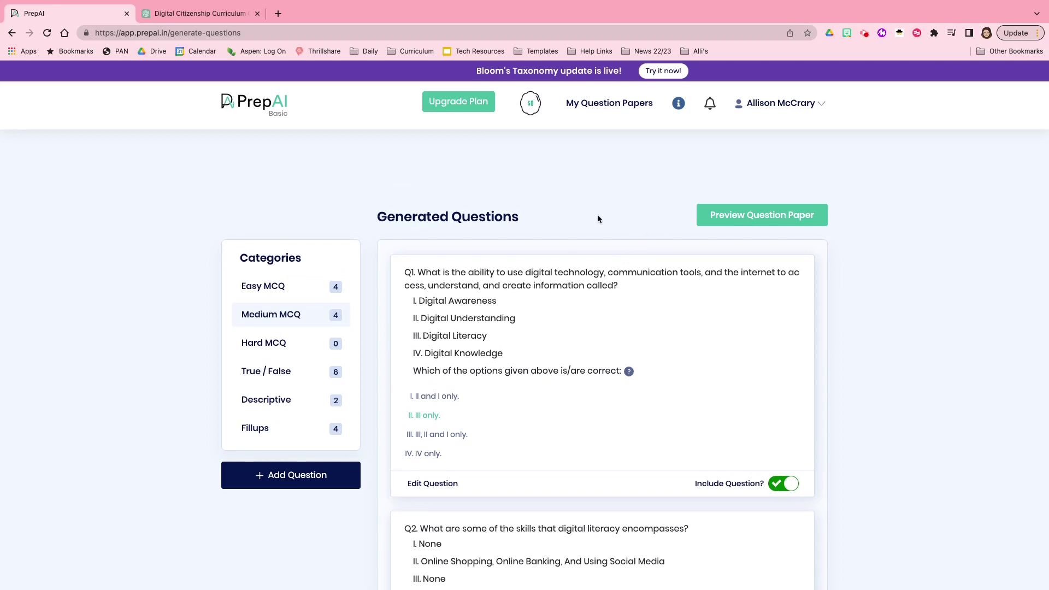
Step: Preview the 18-question paper 'What is digital literacy?' and scroll through its highlighted answers
click(735, 215)
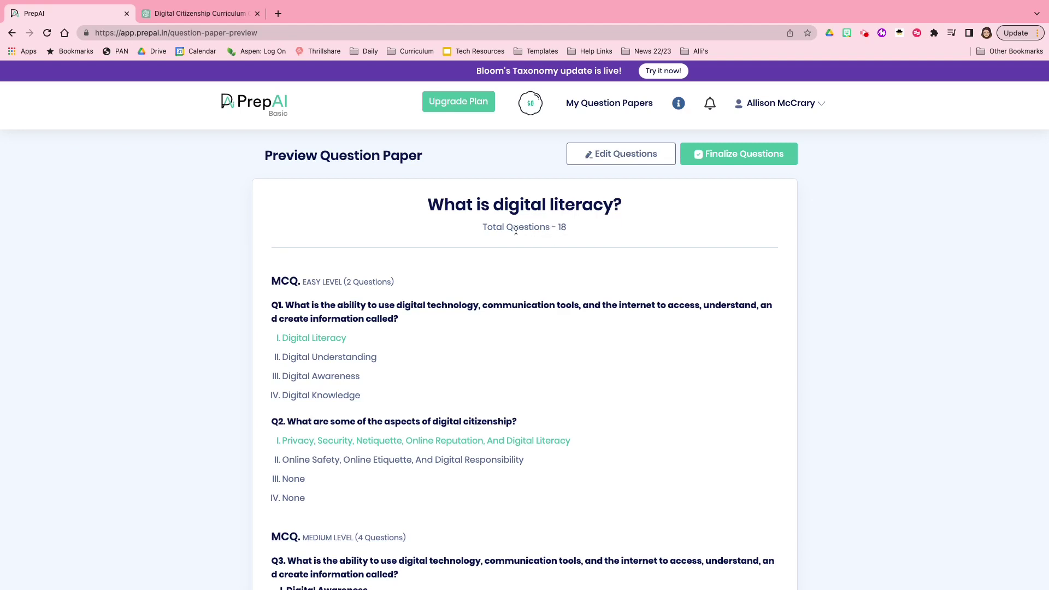
scroll(342, 256, down, 6)
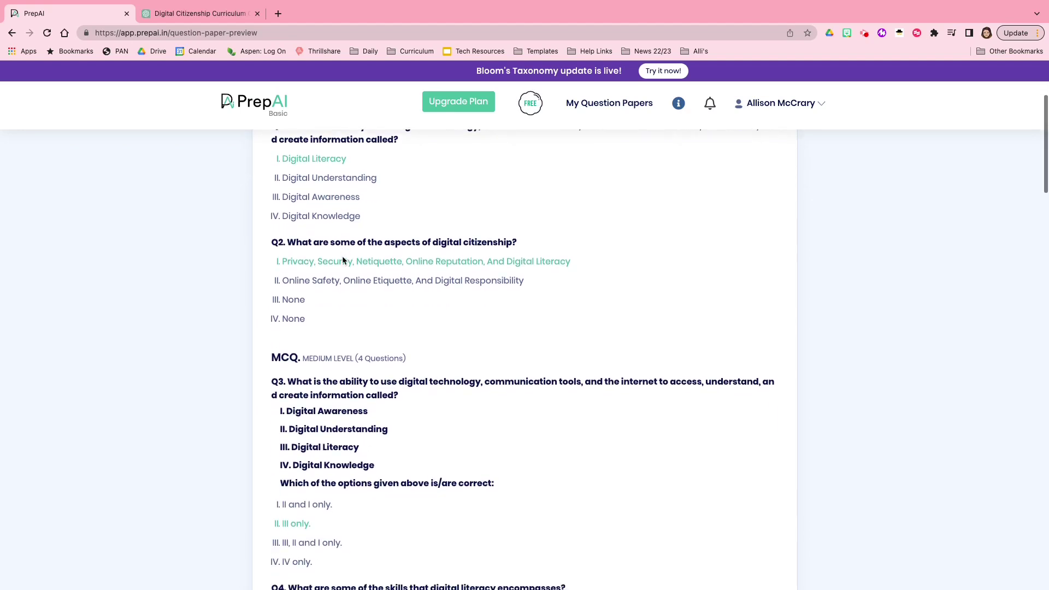
scroll(342, 256, down, 13)
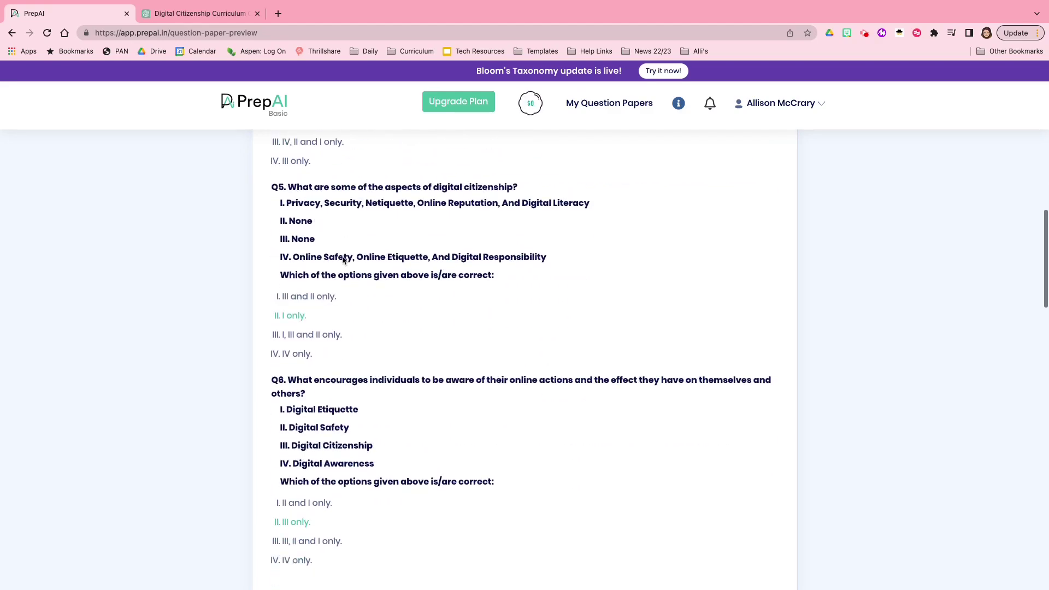
scroll(344, 260, down, 7)
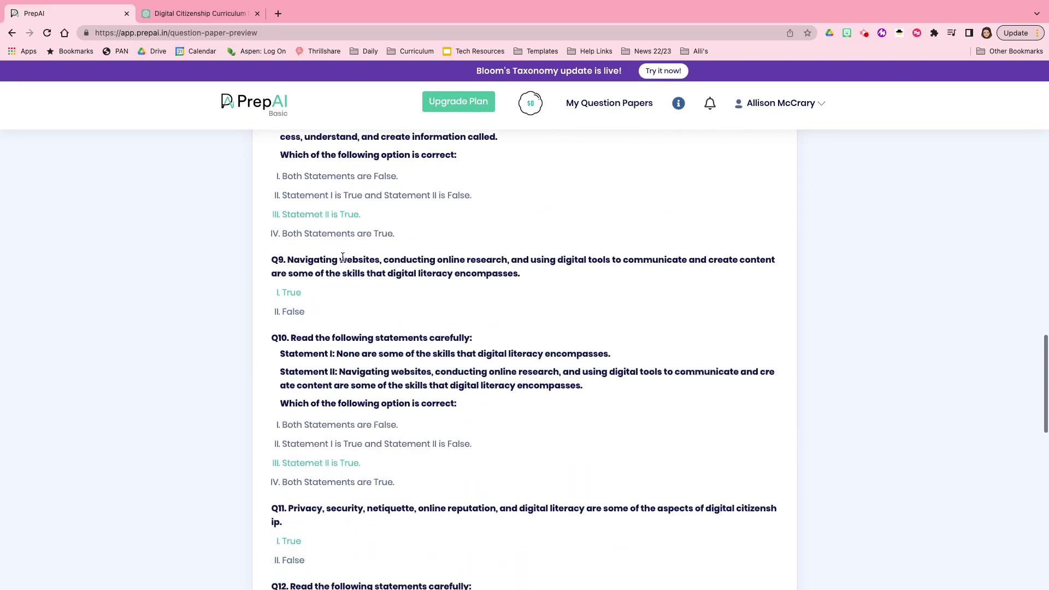
scroll(343, 257, up, 12)
scroll(344, 257, up, 10)
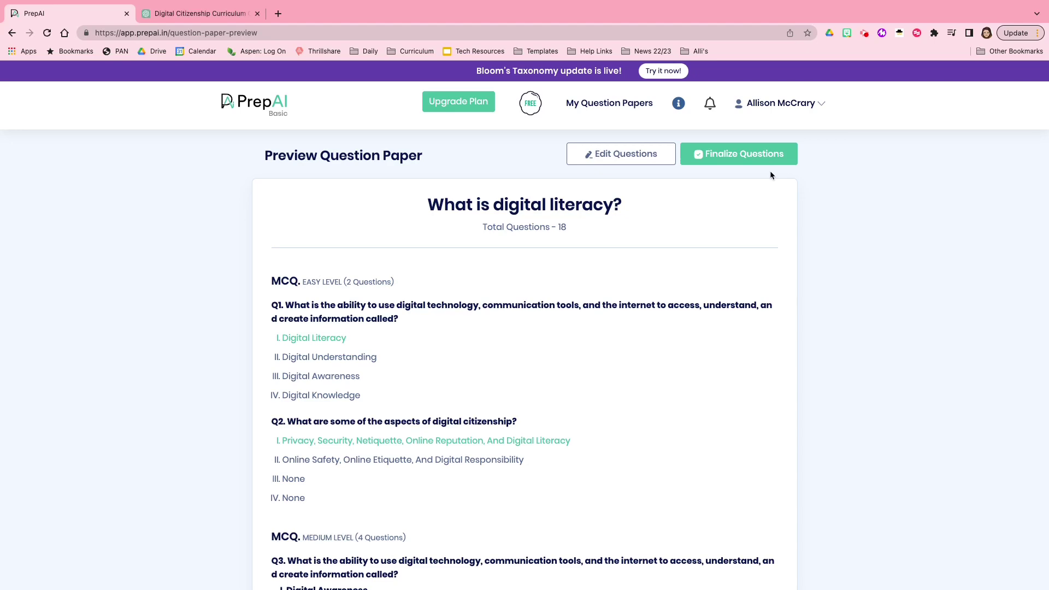
Step: Return from the preview to the Generate Question Papers form via Edit Questions
click(599, 155)
scroll(474, 221, up, 10)
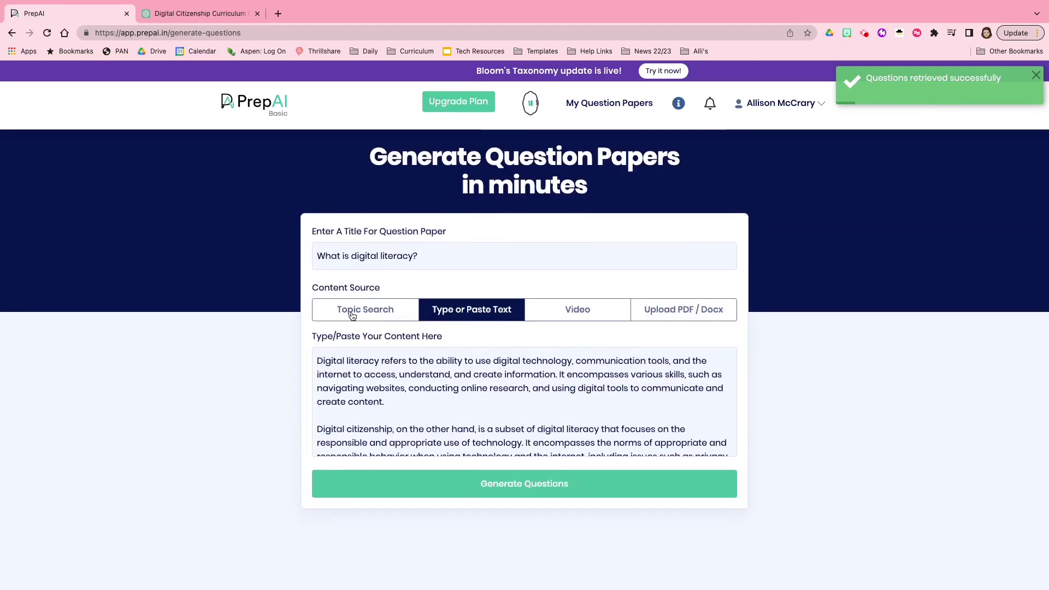